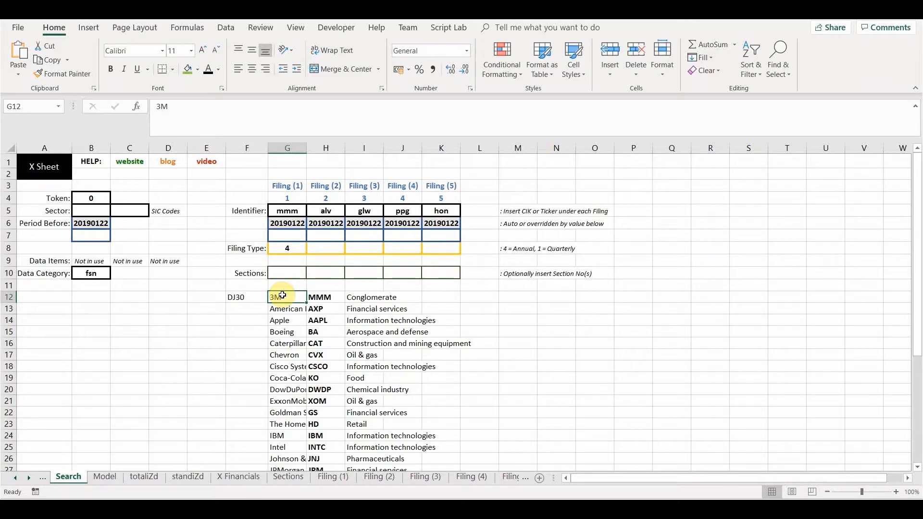
Review the identifier tickers set for the filings on the Search sheet against the DJ30 company list.
{"action": "left_click", "coordinate": [326, 211]}
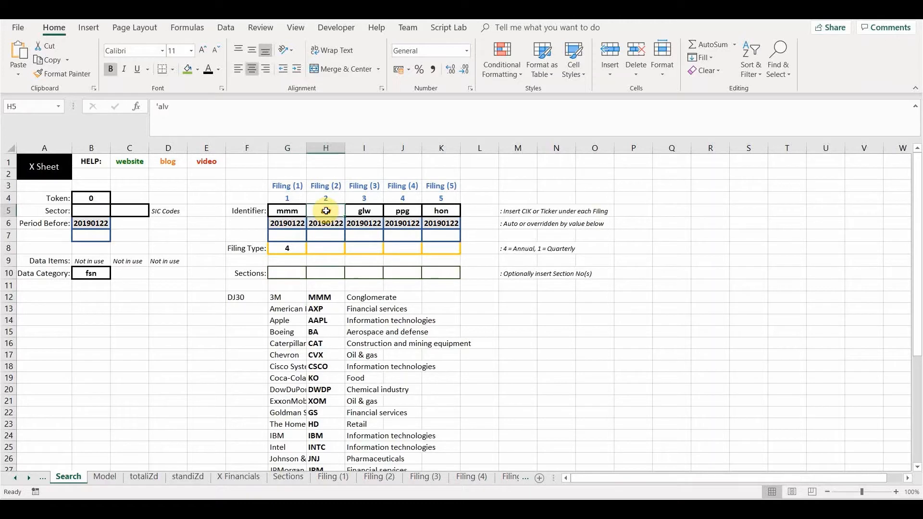
{"action": "left_click", "coordinate": [293, 211]}
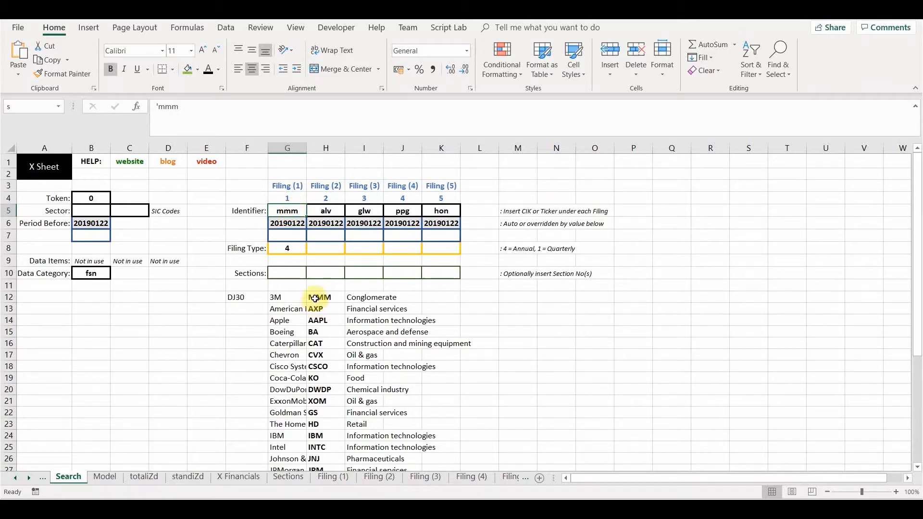
{"action": "left_click", "coordinate": [292, 299]}
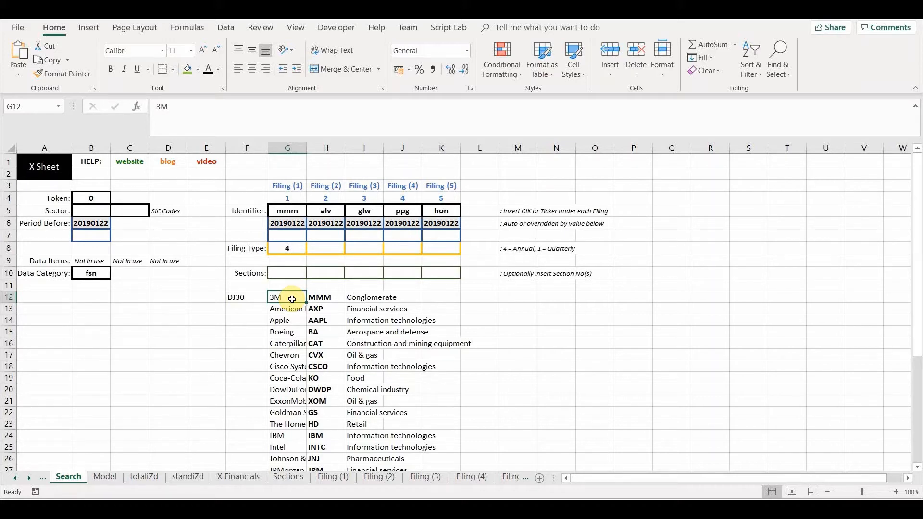
{"action": "left_click", "coordinate": [333, 212]}
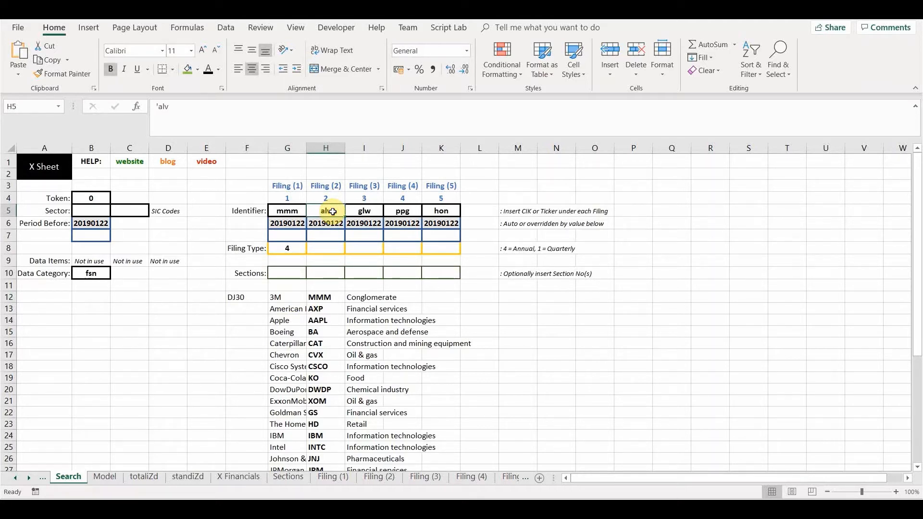
{"action": "left_click", "coordinate": [372, 212]}
{"action": "left_click", "coordinate": [402, 214]}
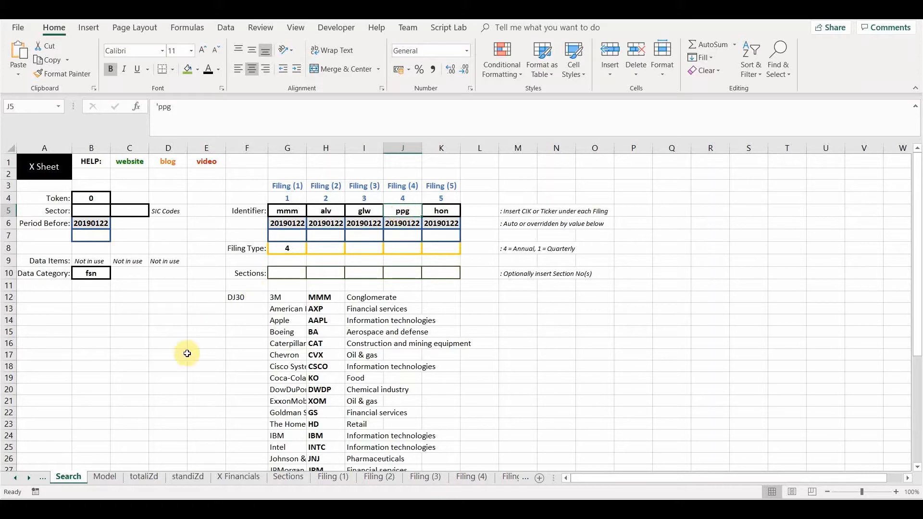
Open the Model sheet and check the company names across the five filing columns.
{"action": "left_click", "coordinate": [105, 478]}
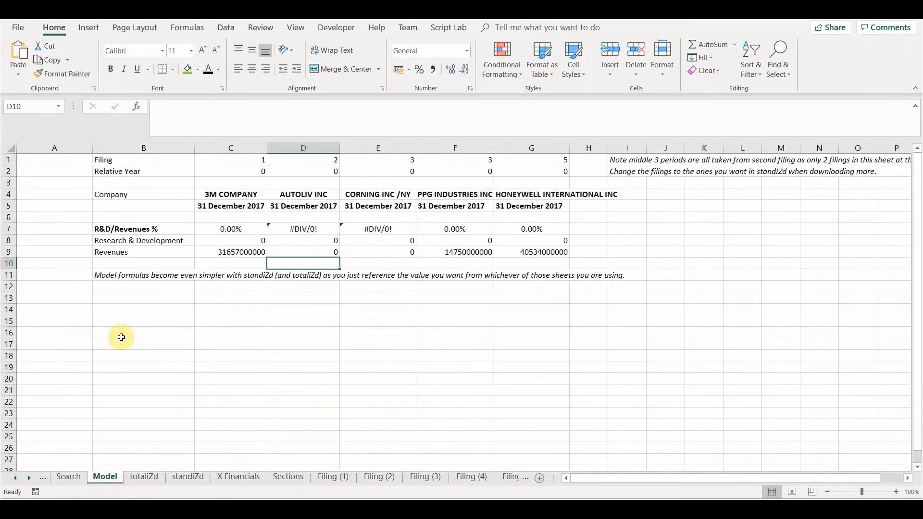
{"action": "left_click", "coordinate": [237, 198]}
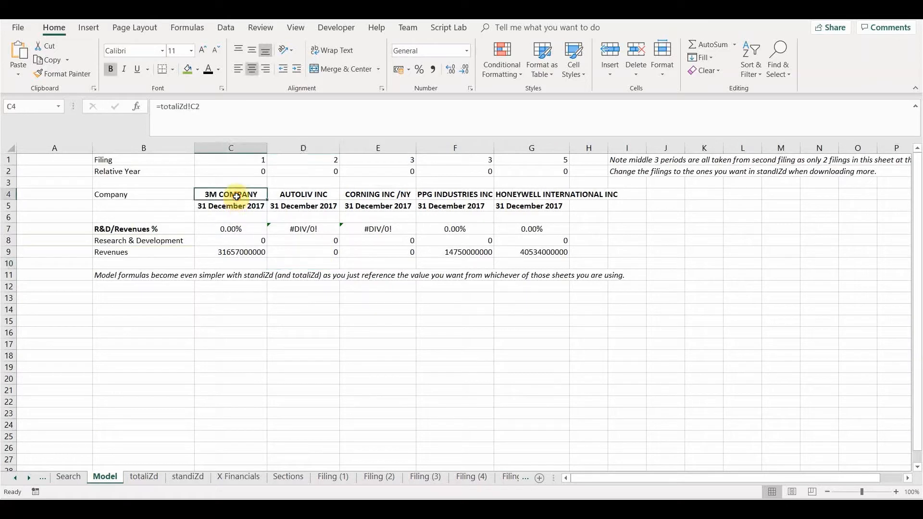
{"action": "left_click", "coordinate": [318, 194]}
{"action": "left_click", "coordinate": [370, 193]}
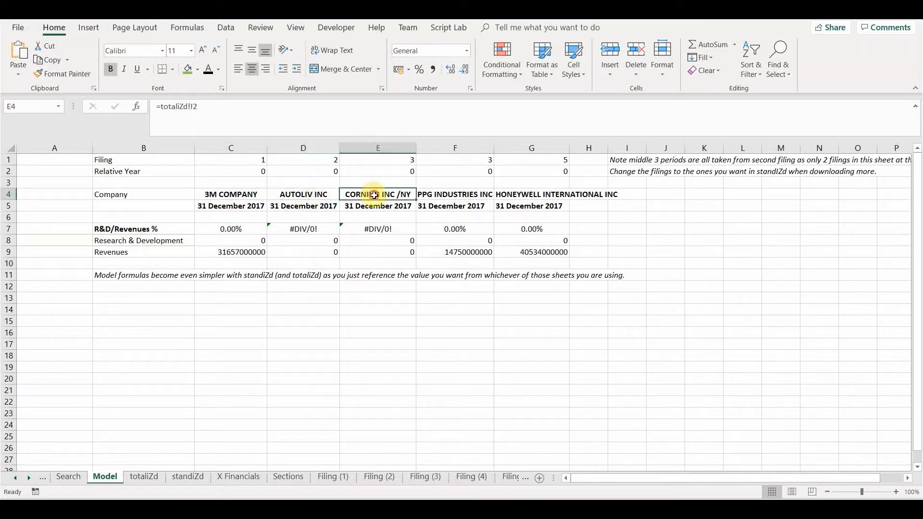
{"action": "left_click", "coordinate": [477, 192]}
{"action": "left_click", "coordinate": [576, 192]}
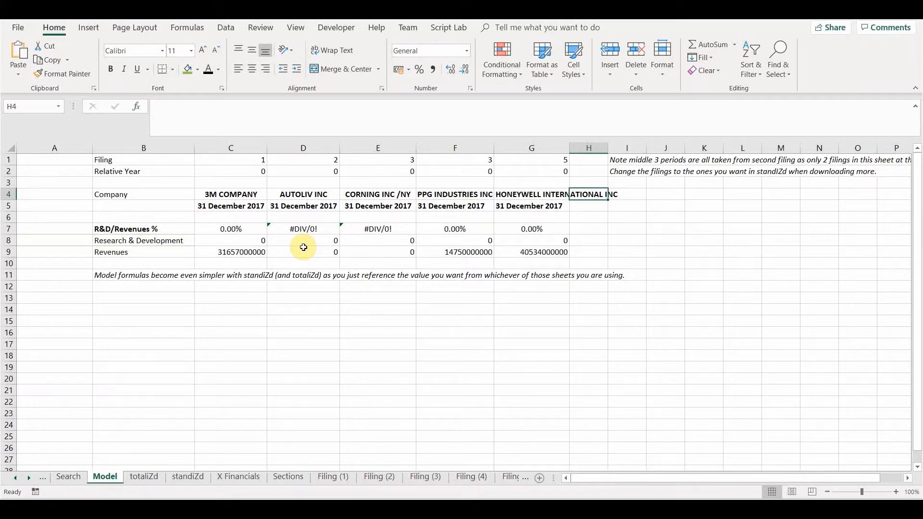
Inspect the Research & Development label and the Autoliv and Corning figures, especially their Revenues formulas, on the Model sheet.
{"action": "left_click", "coordinate": [165, 246]}
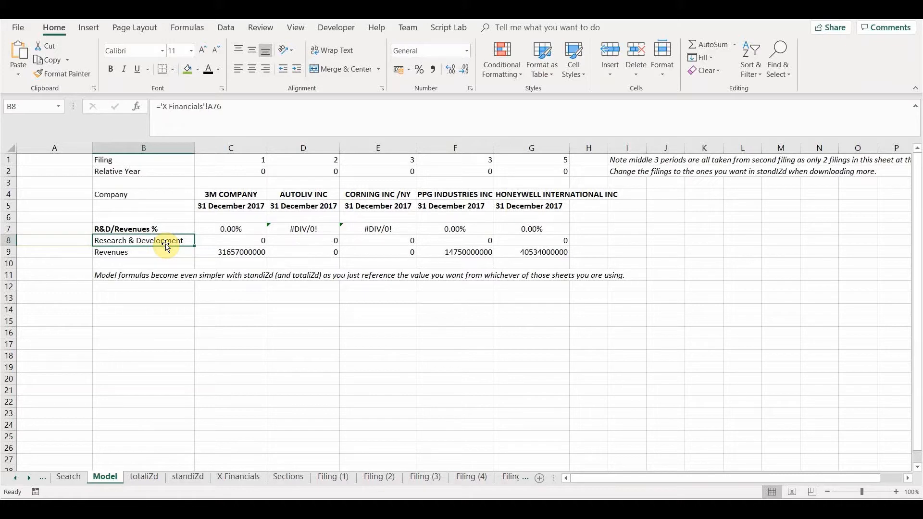
{"action": "left_click", "coordinate": [299, 249]}
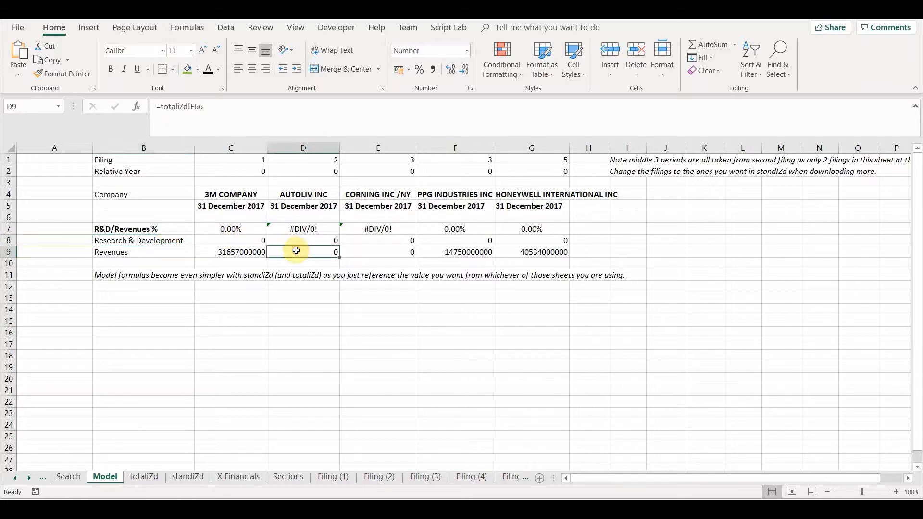
{"action": "left_click", "coordinate": [370, 243]}
{"action": "left_click", "coordinate": [374, 253]}
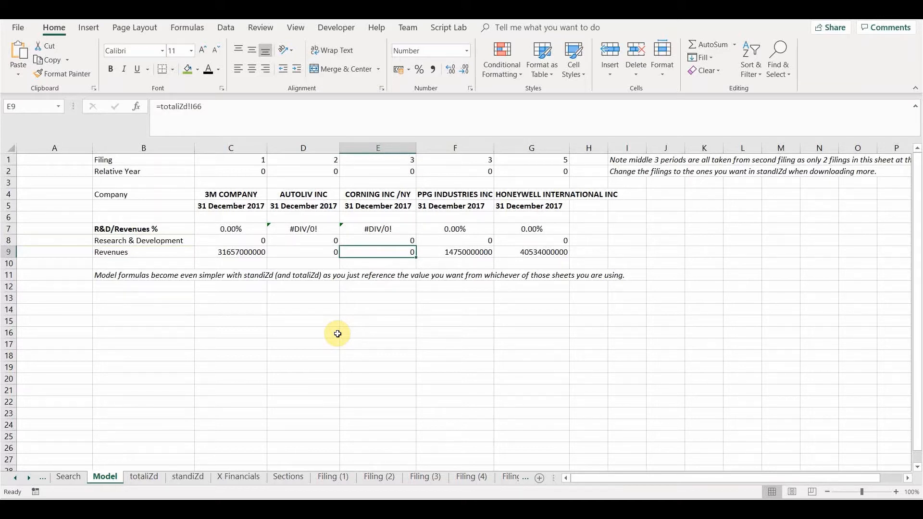
{"action": "left_click", "coordinate": [310, 250]}
{"action": "left_click", "coordinate": [365, 253]}
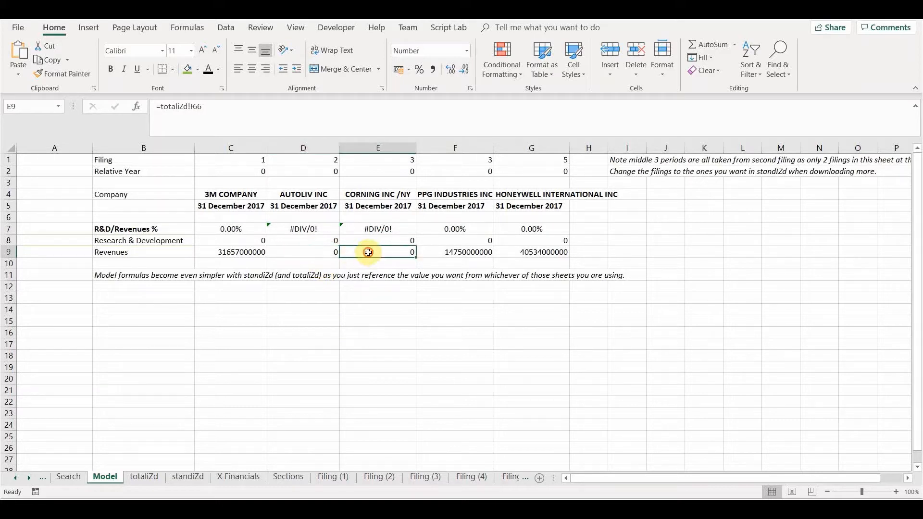
{"action": "left_click", "coordinate": [312, 253]}
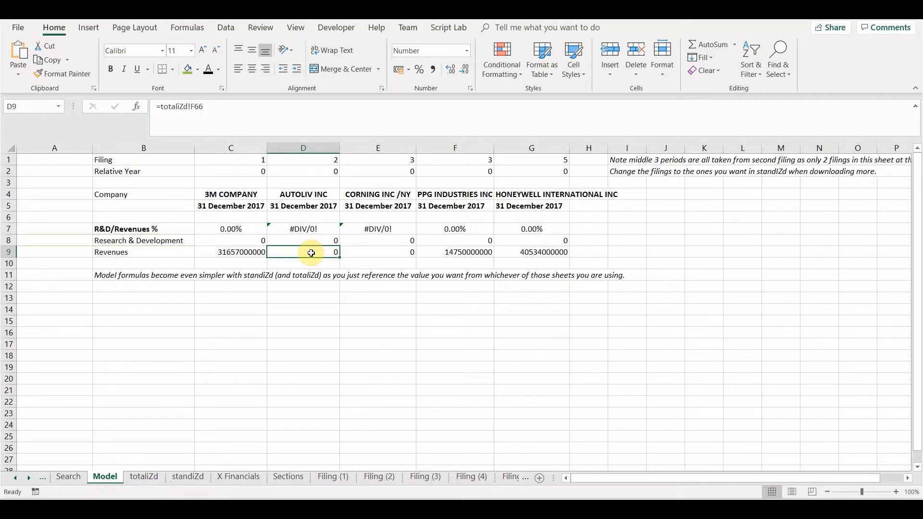
Open the Filing (1) sheet and examine the Standard Tag column beside the income statement items.
{"action": "left_click", "coordinate": [336, 478]}
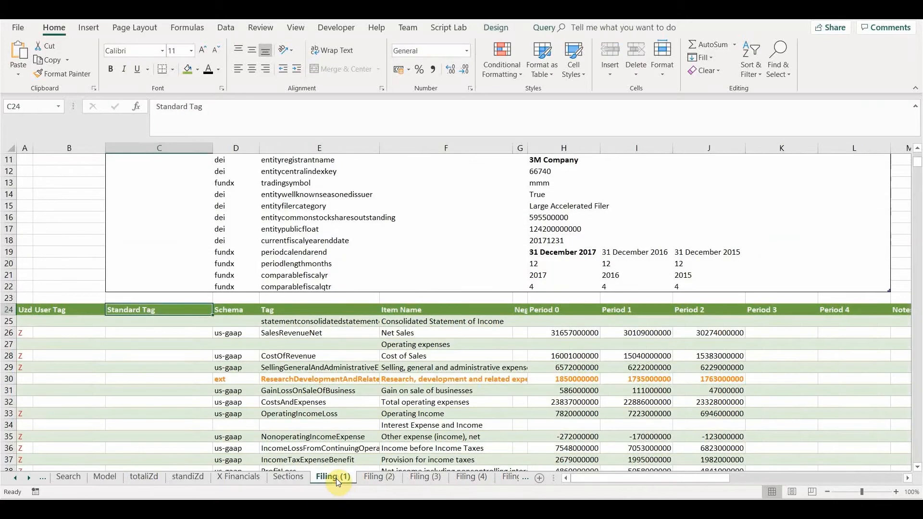
{"action": "left_click", "coordinate": [147, 369]}
{"action": "left_click", "coordinate": [142, 332]}
{"action": "left_click", "coordinate": [150, 412]}
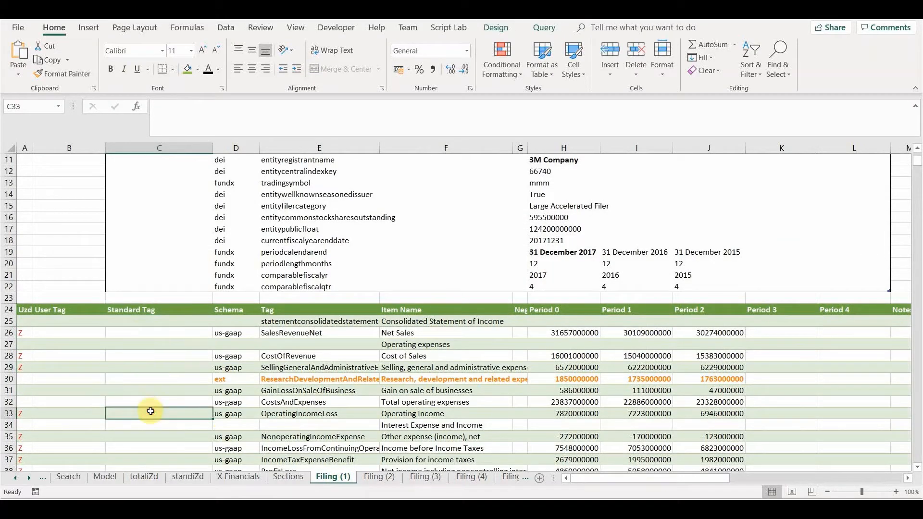
{"action": "left_click", "coordinate": [149, 348]}
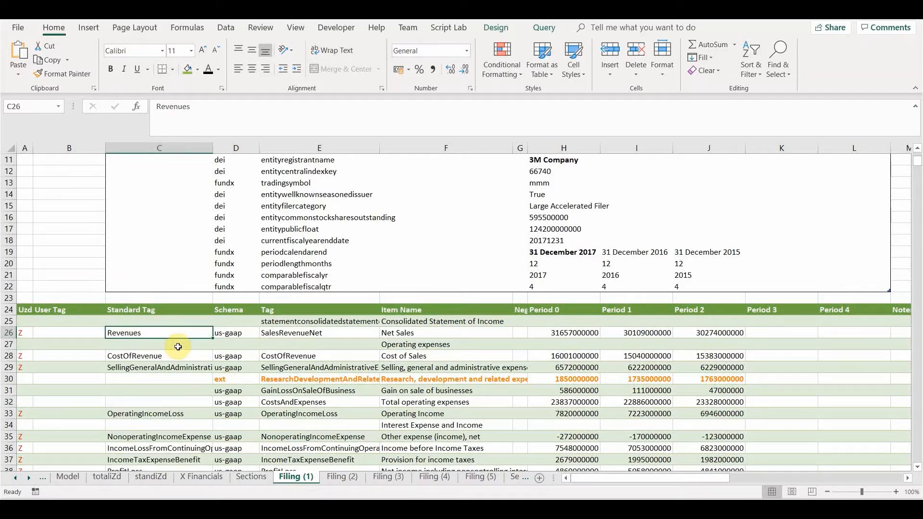
Compare the Standard Tag entries with the original tags for the income statement items on Filing (1).
{"action": "left_click", "coordinate": [157, 306]}
{"action": "left_click", "coordinate": [154, 401]}
{"action": "left_click", "coordinate": [151, 436]}
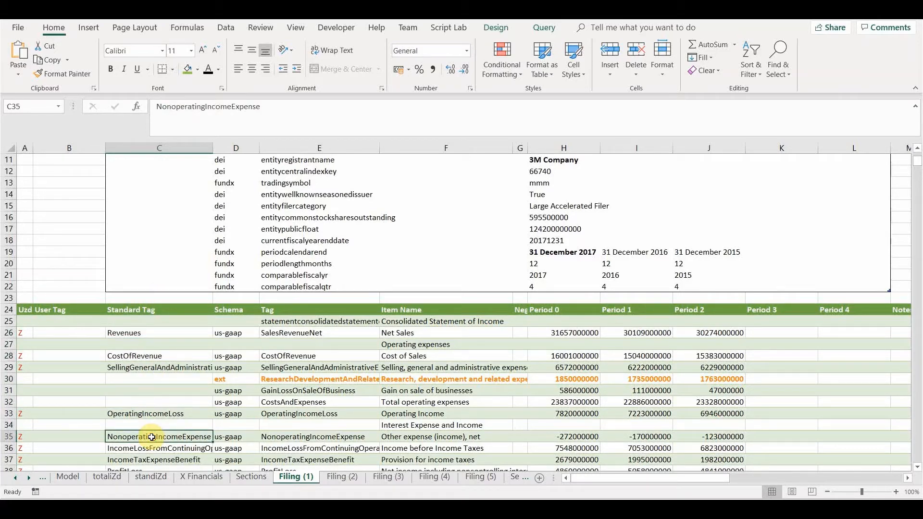
{"action": "left_click", "coordinate": [159, 414]}
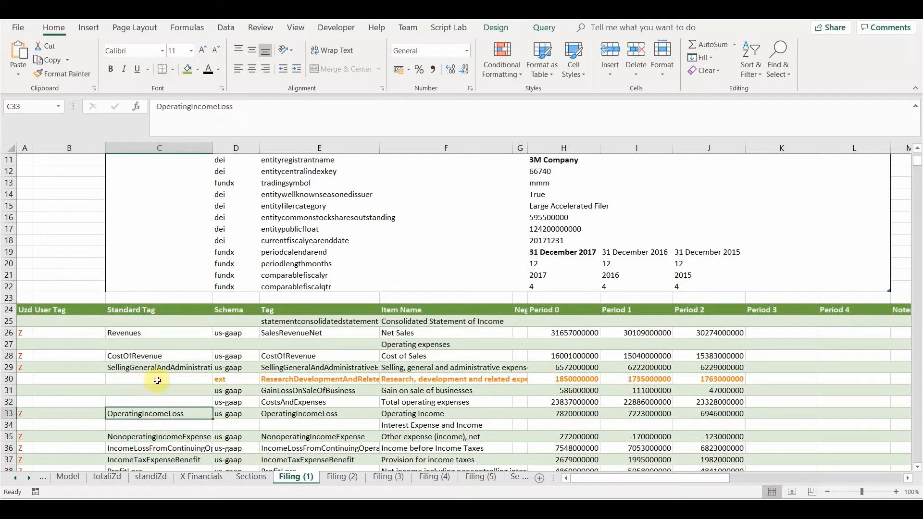
{"action": "left_click", "coordinate": [179, 368]}
{"action": "left_click", "coordinate": [314, 355]}
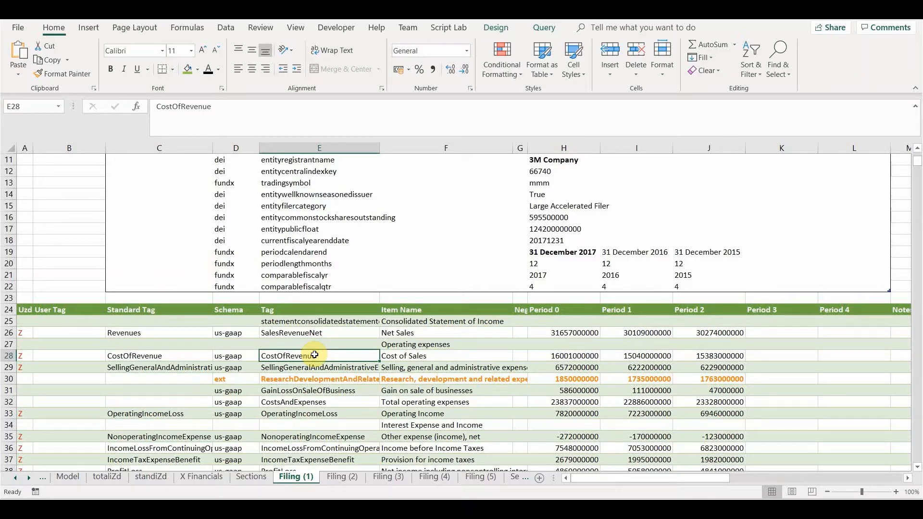
Return to the Model sheet and check the Revenues values for Autoliv, Corning and PPG.
{"action": "left_click", "coordinate": [72, 476]}
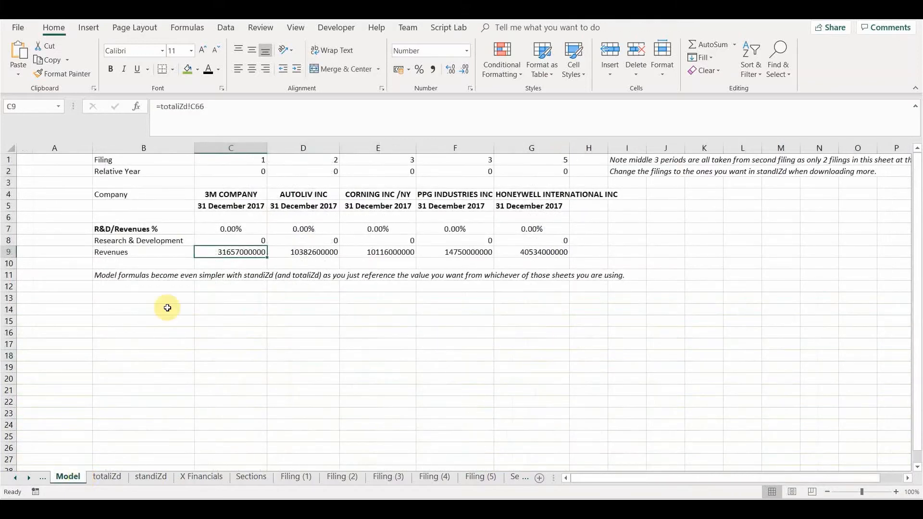
{"action": "left_click", "coordinate": [311, 252]}
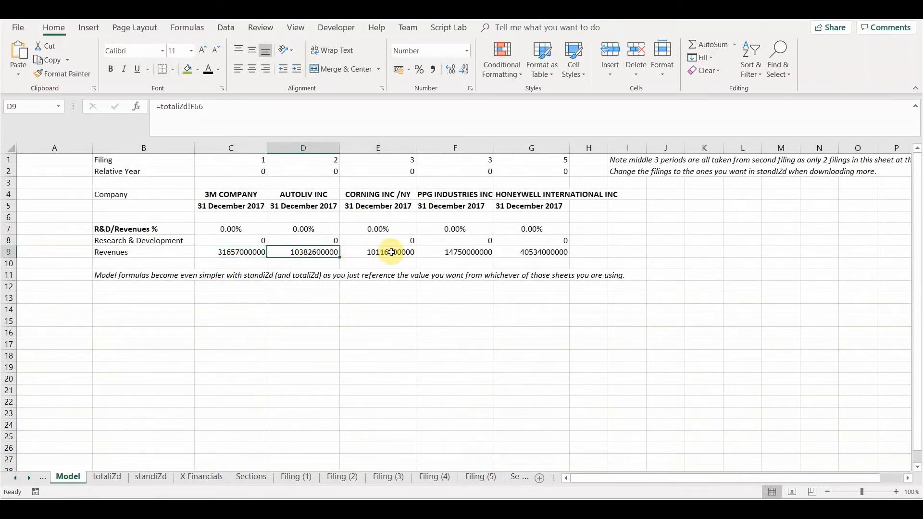
{"action": "left_click", "coordinate": [394, 252]}
{"action": "left_click", "coordinate": [478, 252]}
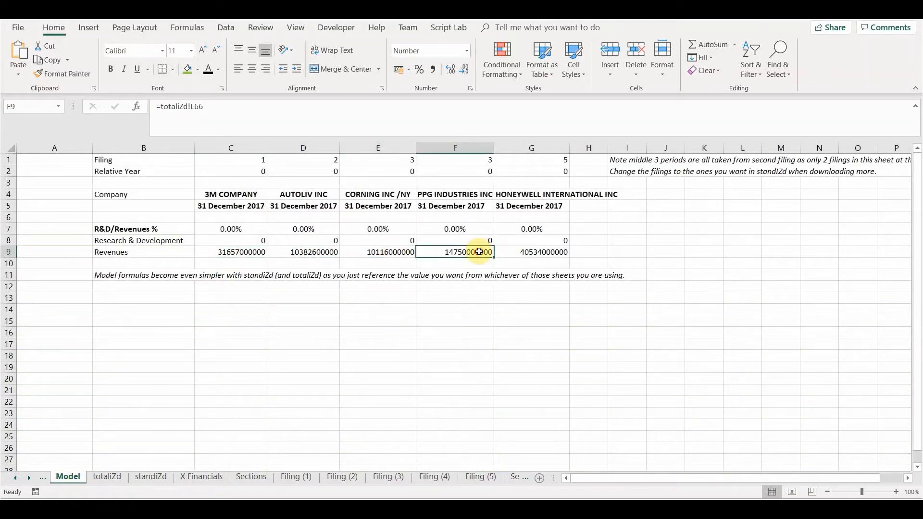
{"action": "left_click", "coordinate": [316, 251]}
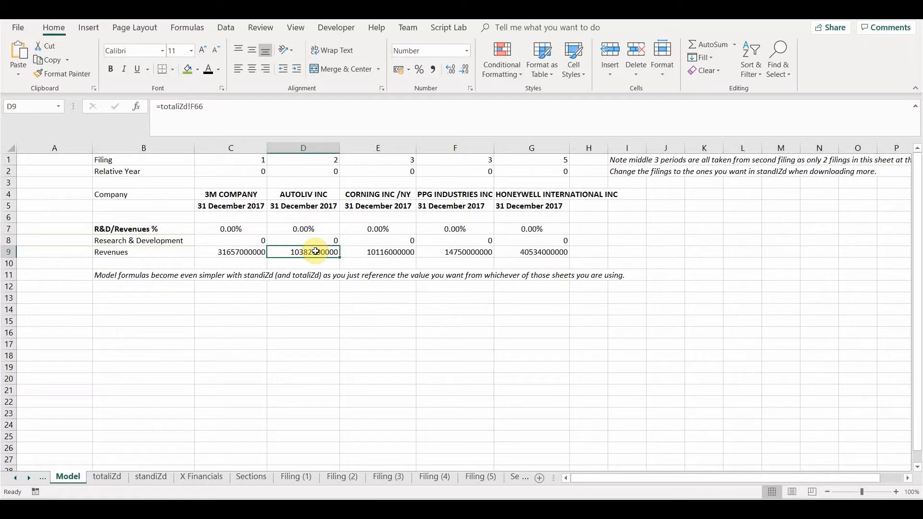
Check the Research & Development cells for 3M, Autoliv, Corning and PPG on the Model sheet.
{"action": "left_click", "coordinate": [248, 241]}
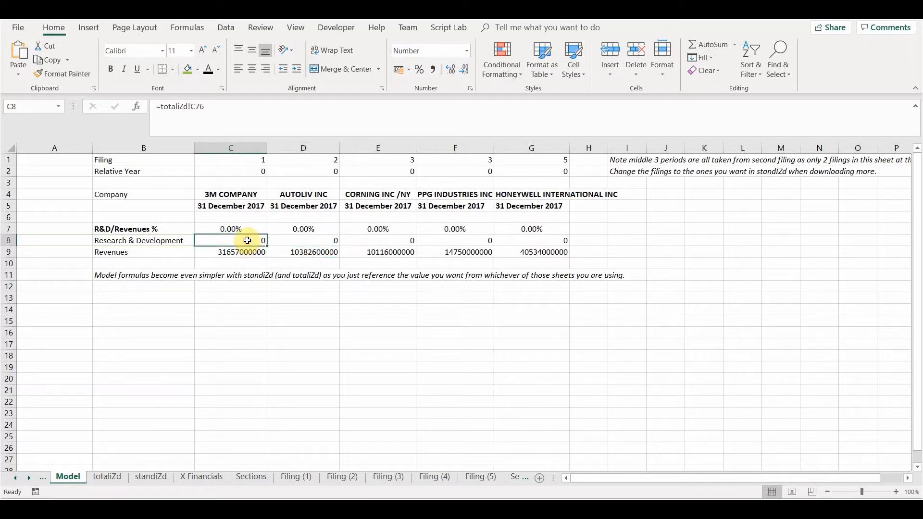
{"action": "left_click", "coordinate": [311, 240]}
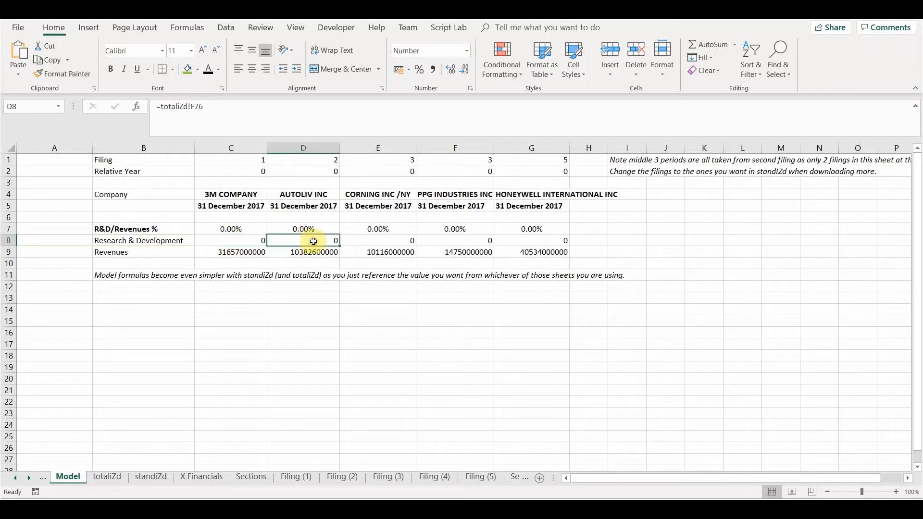
{"action": "left_click", "coordinate": [374, 241]}
{"action": "left_click", "coordinate": [446, 241]}
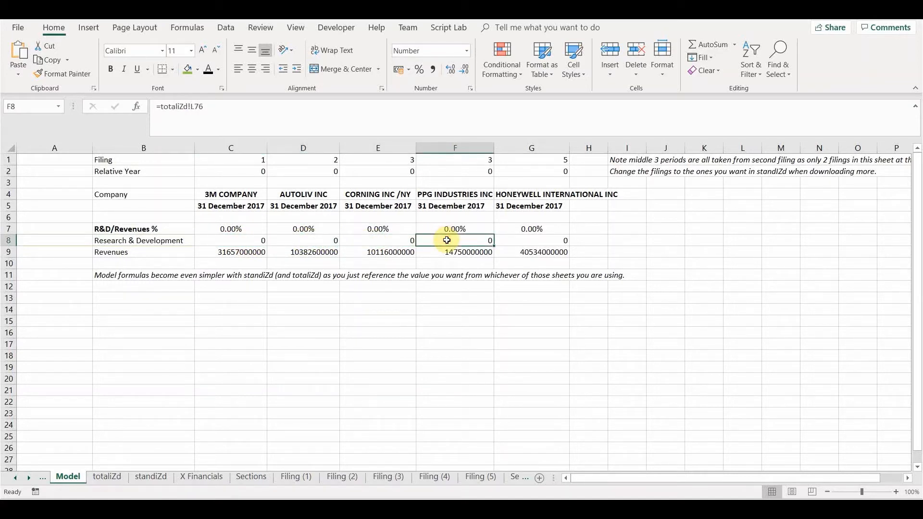
{"action": "left_click", "coordinate": [230, 241]}
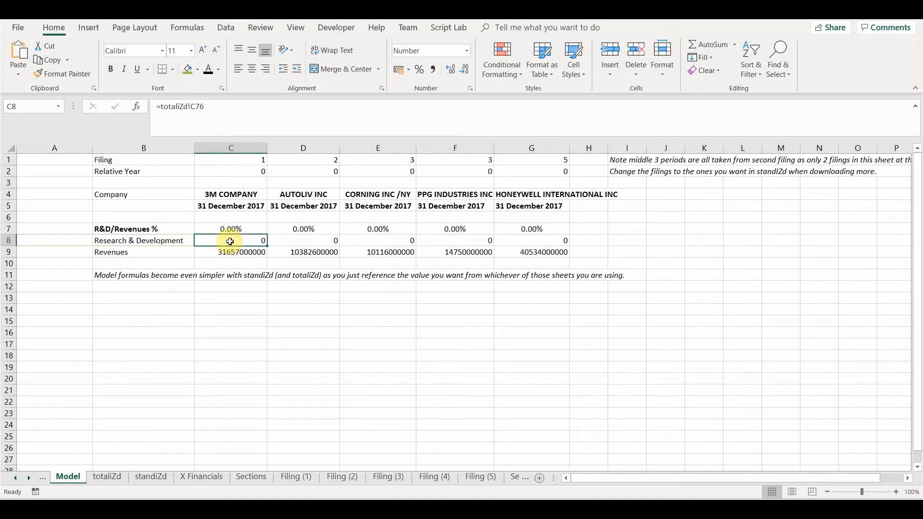
Examine the research and development extension item on Filing (1), comparing its tag and item name with the neighbouring rows and the cost of revenue tag.
{"action": "left_click", "coordinate": [304, 477]}
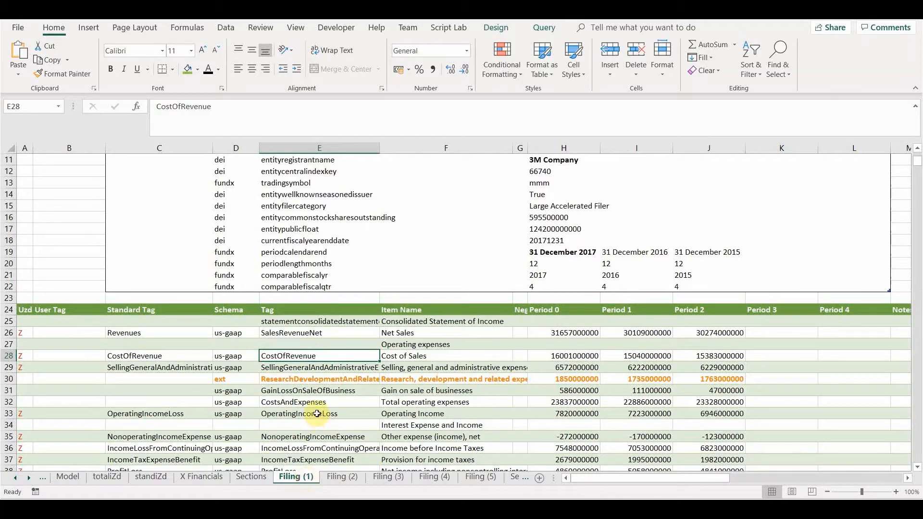
{"action": "left_click", "coordinate": [308, 382]}
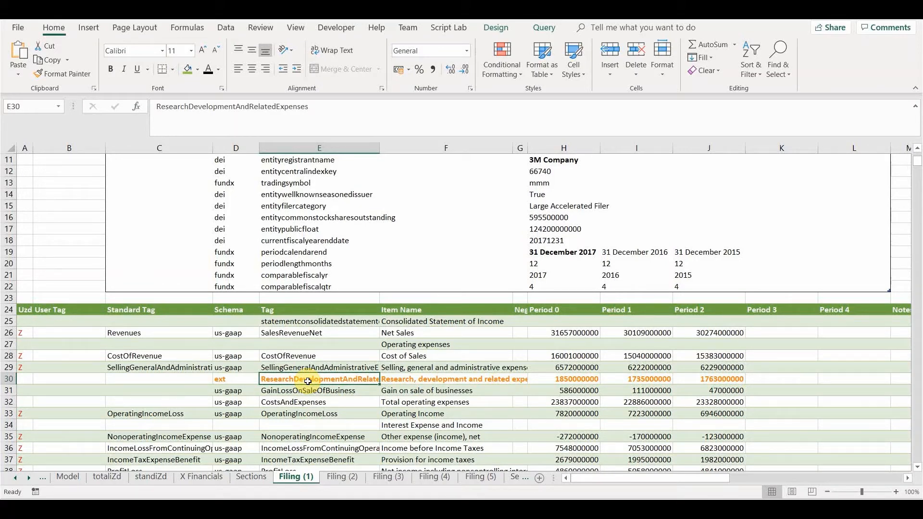
{"action": "left_click", "coordinate": [304, 391]}
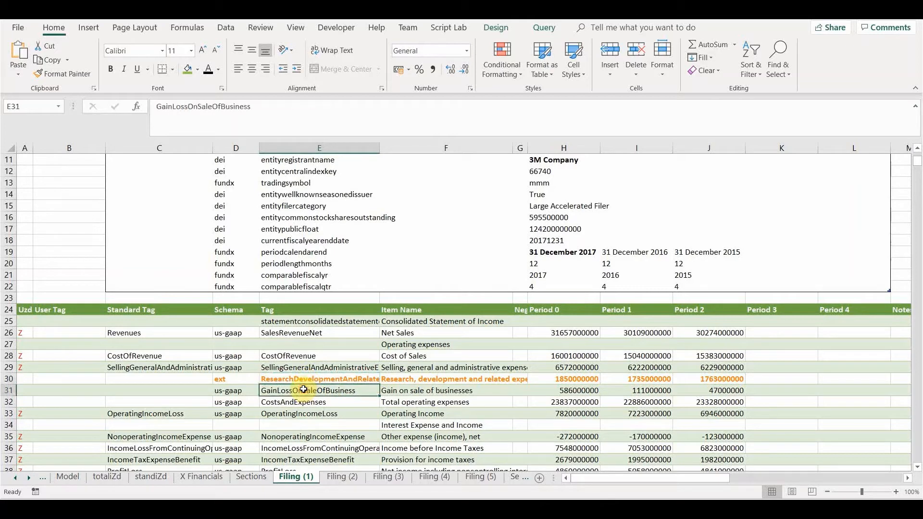
{"action": "left_click", "coordinate": [350, 378]}
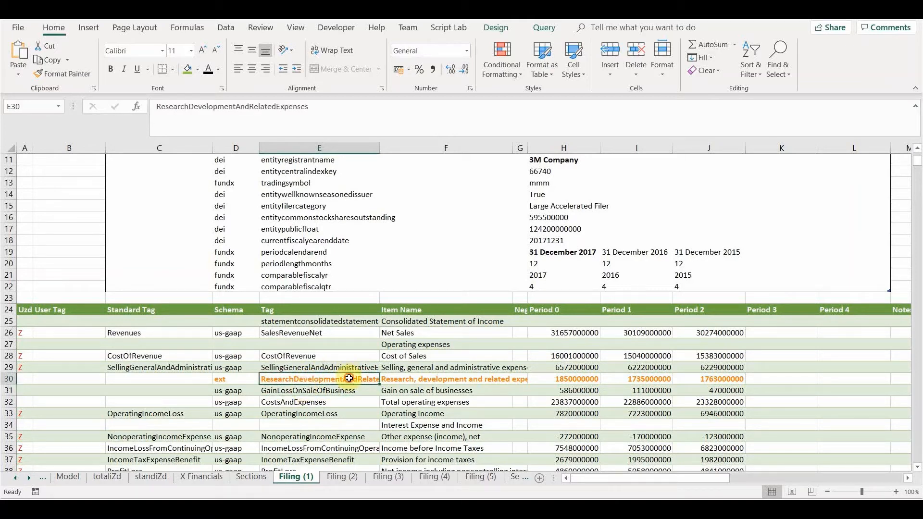
{"action": "left_click", "coordinate": [426, 379]}
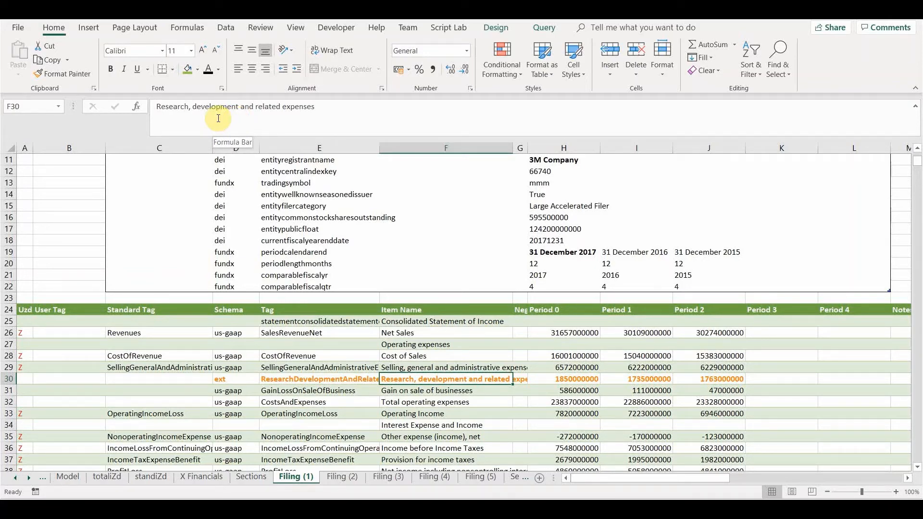
{"action": "left_click", "coordinate": [593, 355]}
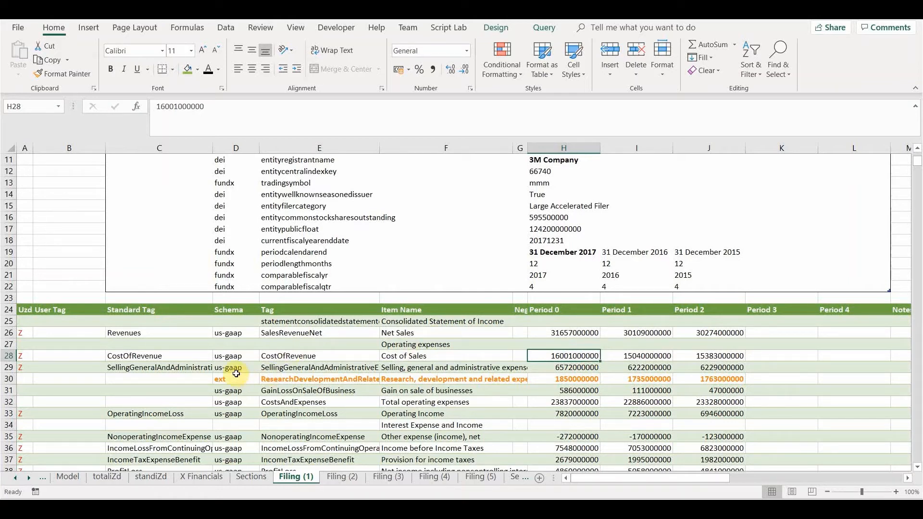
{"action": "left_click", "coordinate": [167, 357]}
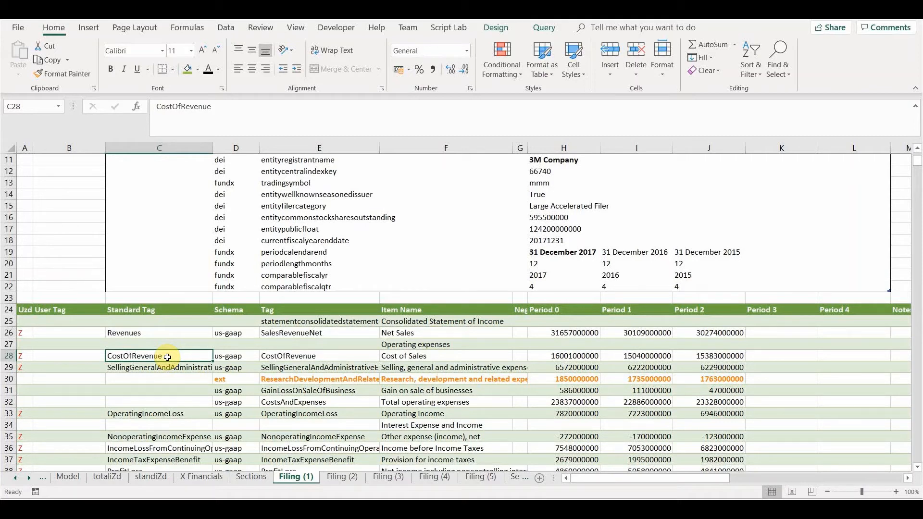
Compare the original tag, standard tag and user tag cells in the Cost of Sales row on Filing (1).
{"action": "left_click", "coordinate": [295, 359]}
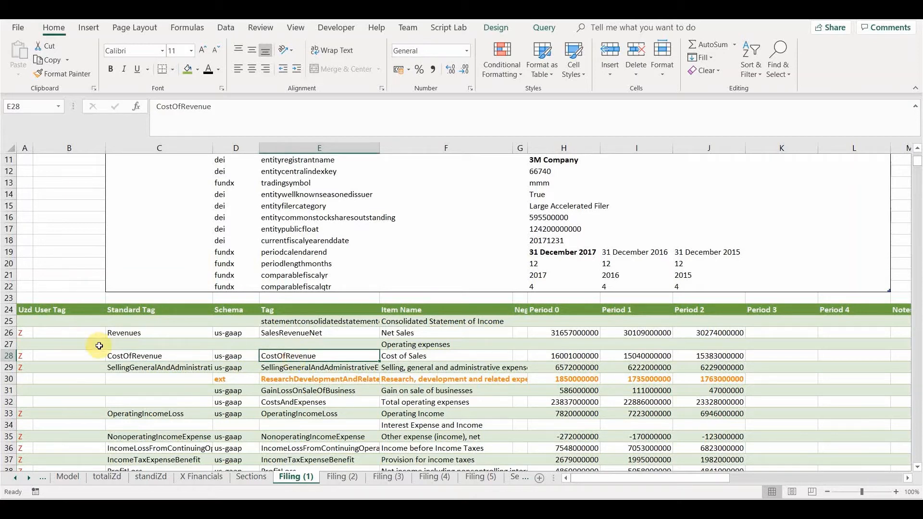
{"action": "left_click", "coordinate": [138, 356]}
{"action": "left_click", "coordinate": [86, 357]}
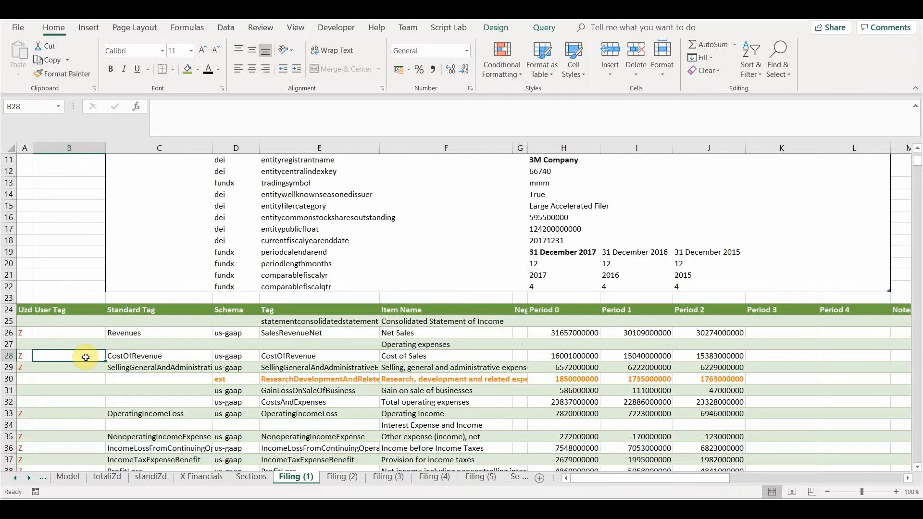
Search the X Financials sheet for "research" and copy the ResearchAndDevelopmentExpense tag of the Research & Development row.
{"action": "left_click", "coordinate": [192, 480]}
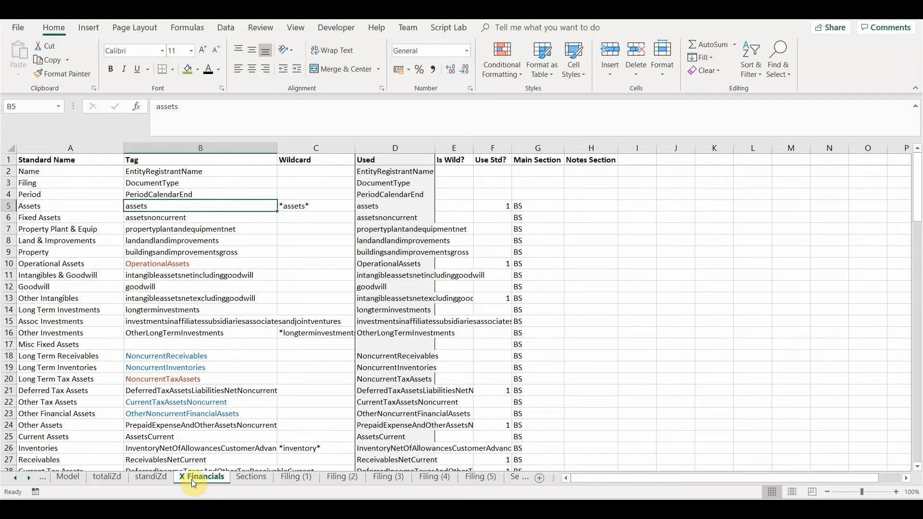
{"action": "key", "text": "ctrl+f"}
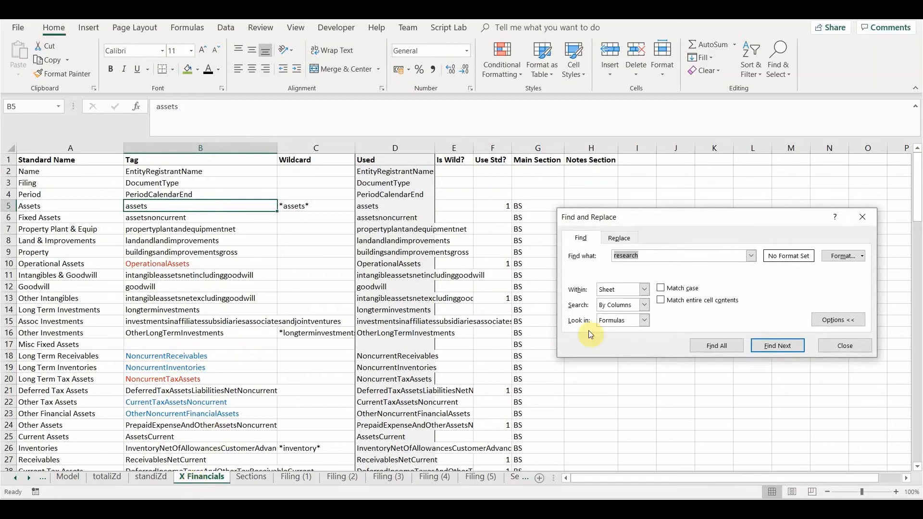
{"action": "left_click", "coordinate": [789, 348]}
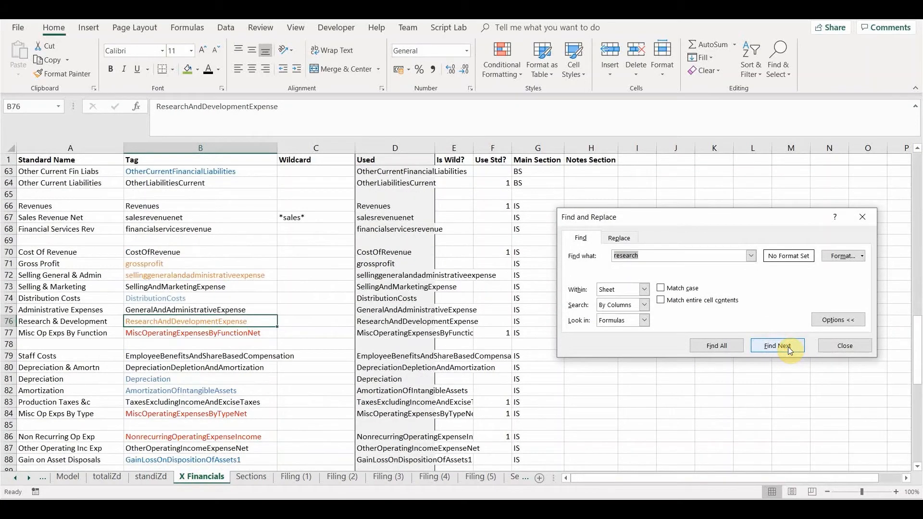
{"action": "left_click", "coordinate": [829, 347]}
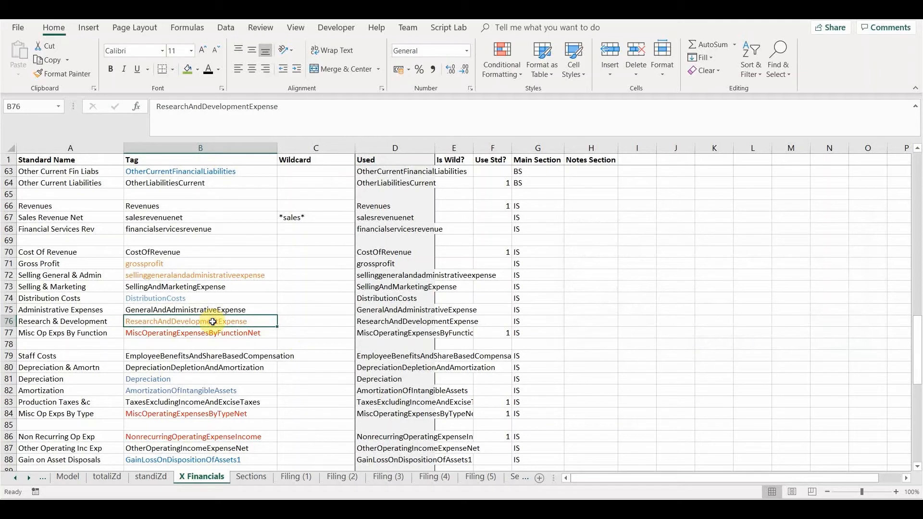
{"action": "key", "text": "ctrl+c"}
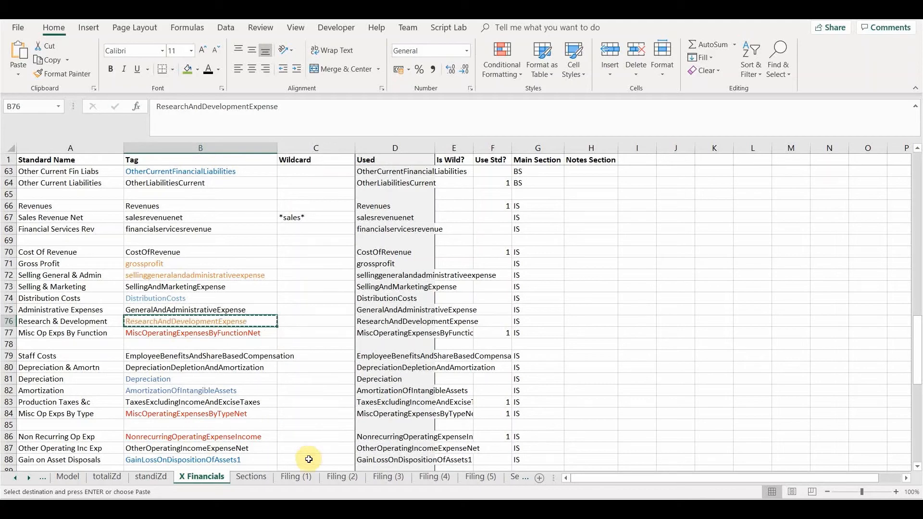
Paste ResearchAndDevelopmentExpense as the user tag of the research extension item on Filing (1) and check 3M's R&D/Revenues % on the Model sheet.
{"action": "left_click", "coordinate": [305, 478]}
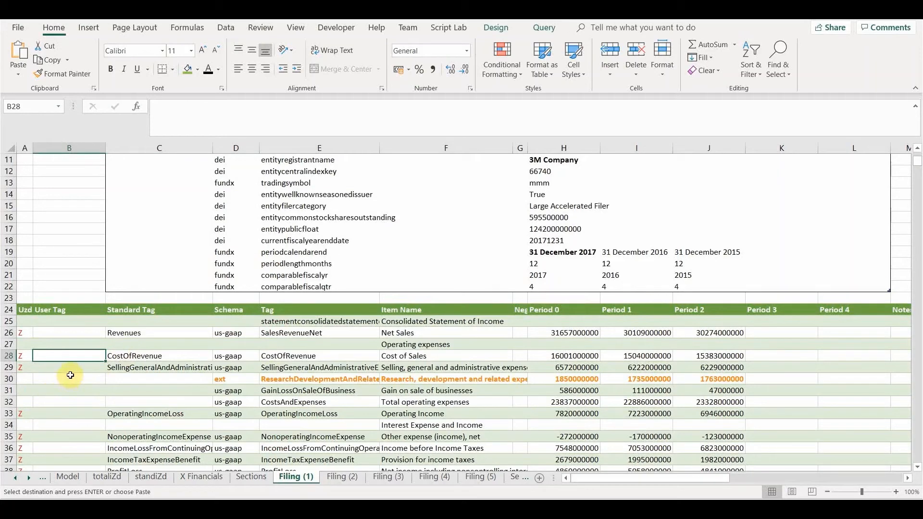
{"action": "left_click", "coordinate": [70, 375]}
{"action": "key", "text": "ctrl+v"}
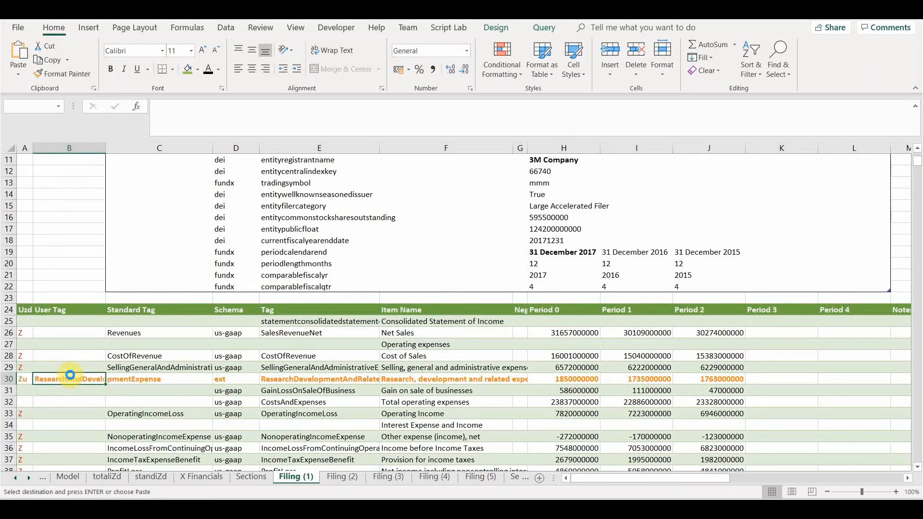
{"action": "left_click", "coordinate": [68, 477]}
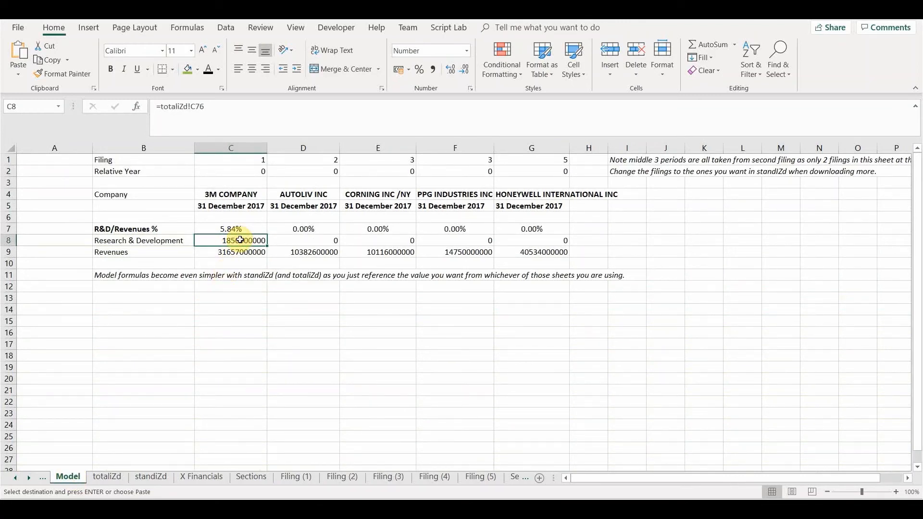
{"action": "left_click", "coordinate": [228, 229]}
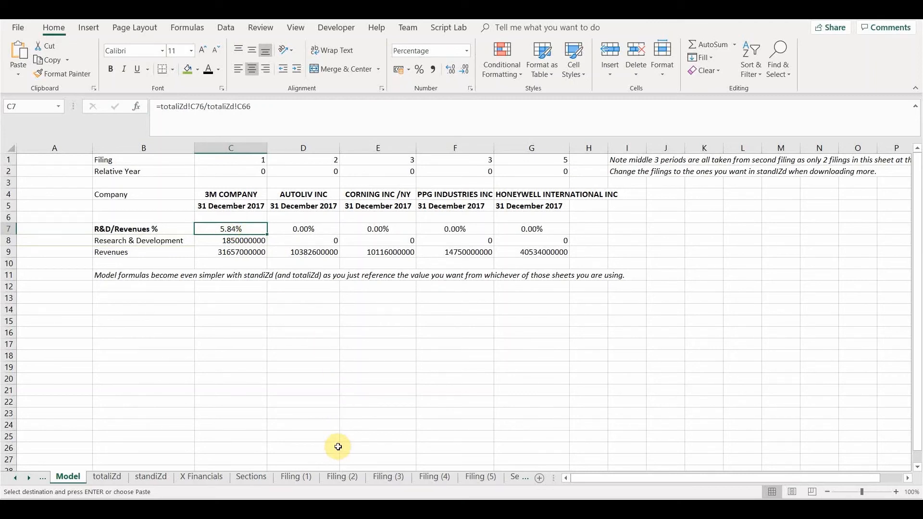
Paste ResearchAndDevelopmentExpense as the user tag of Autoliv's research, development and engineering item on Filing (2), and copy that tag again.
{"action": "left_click", "coordinate": [349, 478]}
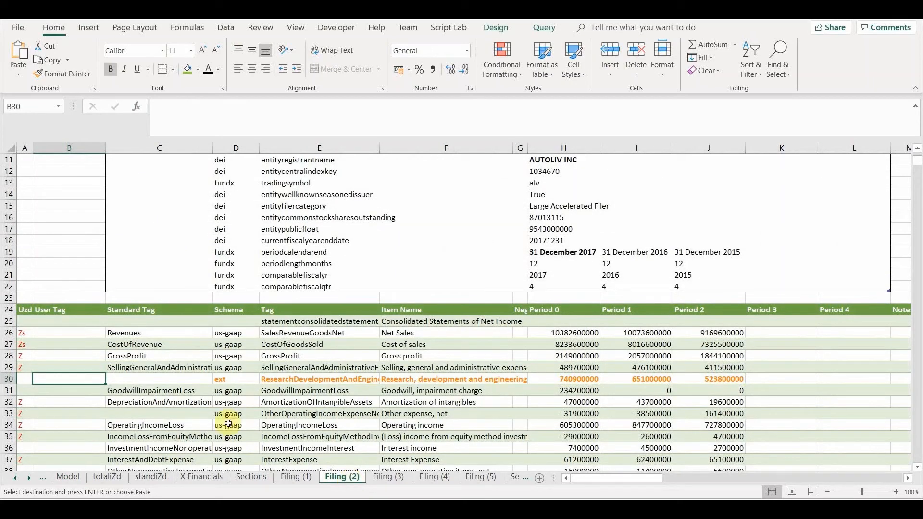
{"action": "key", "text": "Return"}
{"action": "left_click", "coordinate": [88, 378]}
{"action": "key", "text": "ctrl+c"}
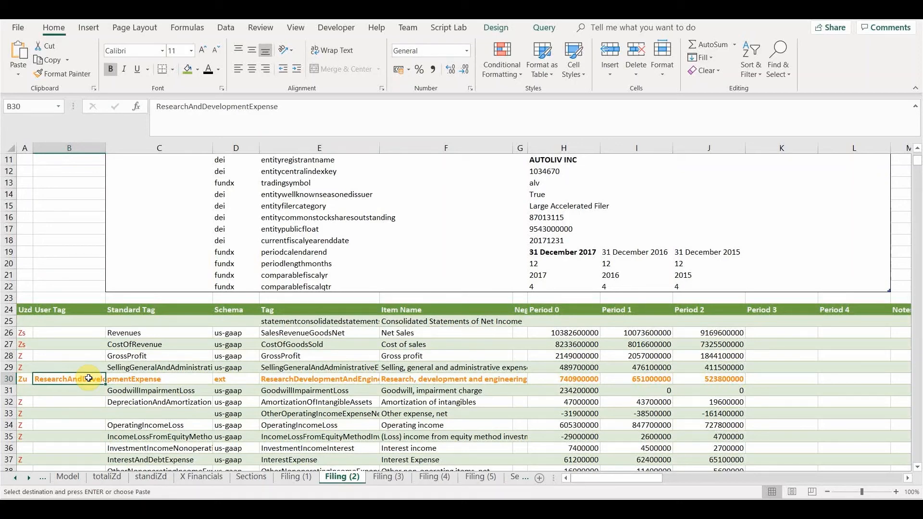
Paste ResearchAndDevelopmentExpense as the user tag of Corning's research, development and engineering item on Filing (3), and copy it again.
{"action": "left_click", "coordinate": [395, 477]}
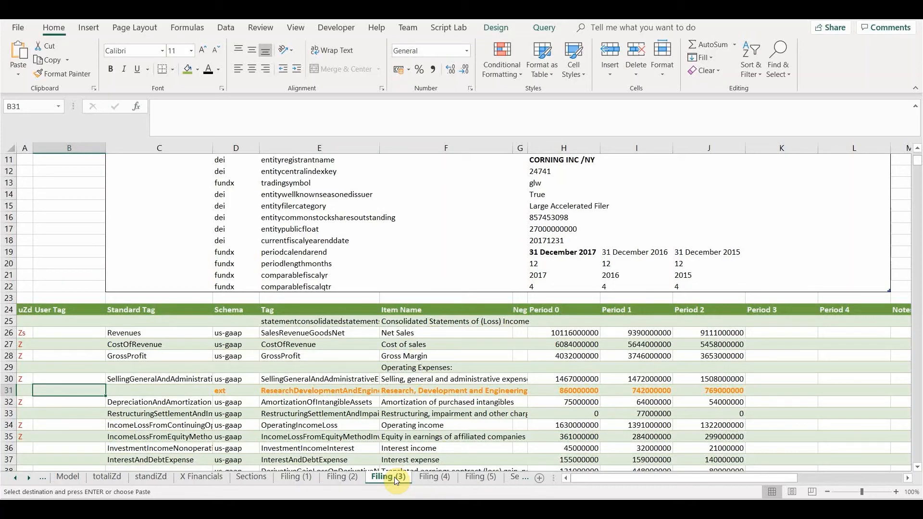
{"action": "key", "text": "Return"}
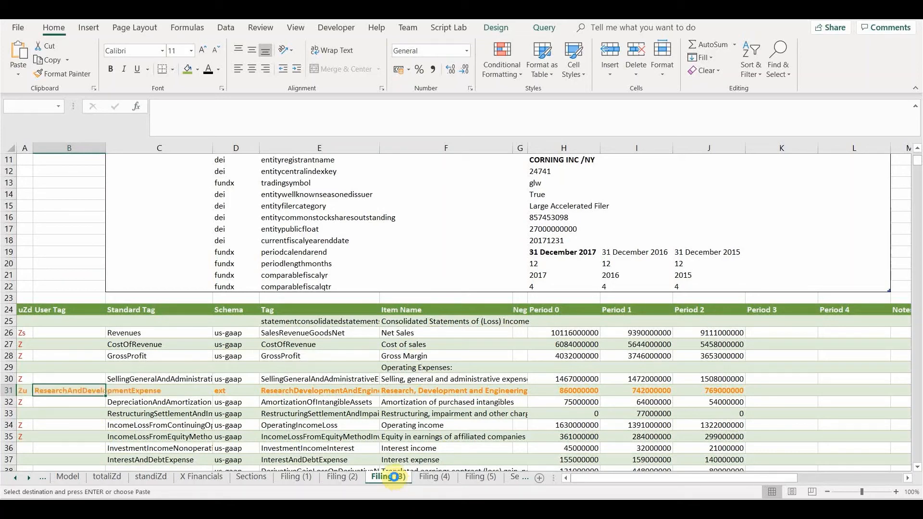
{"action": "key", "text": "ctrl+c"}
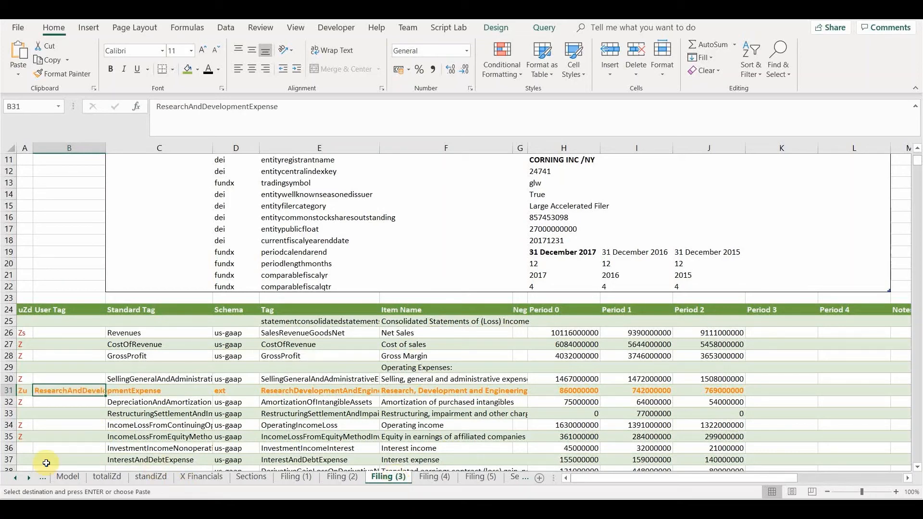
Check the R&D/Revenues % formulas and values for Autoliv and Corning on the Model sheet.
{"action": "left_click", "coordinate": [67, 477]}
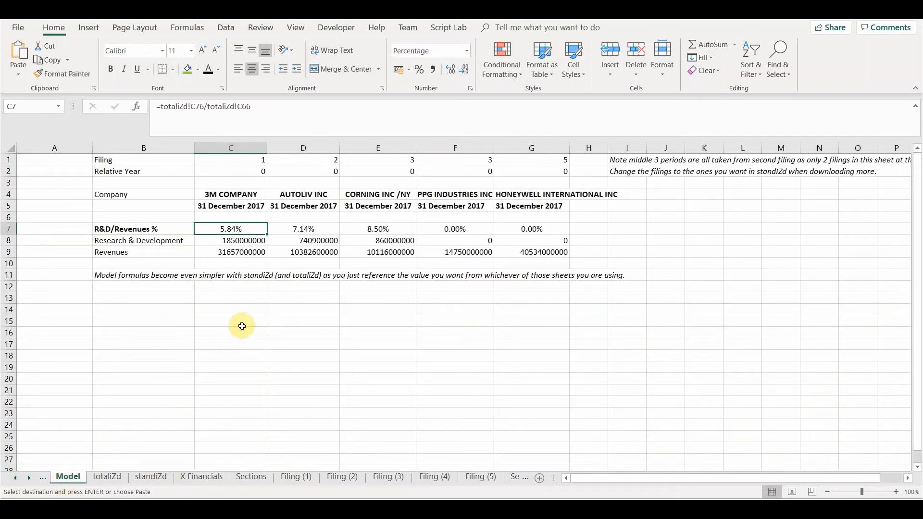
{"action": "left_click", "coordinate": [317, 231]}
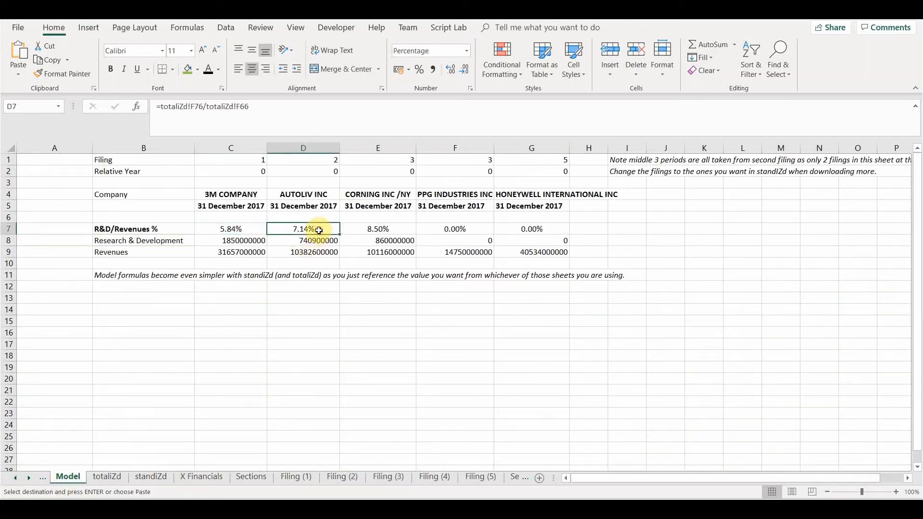
{"action": "left_click", "coordinate": [407, 229]}
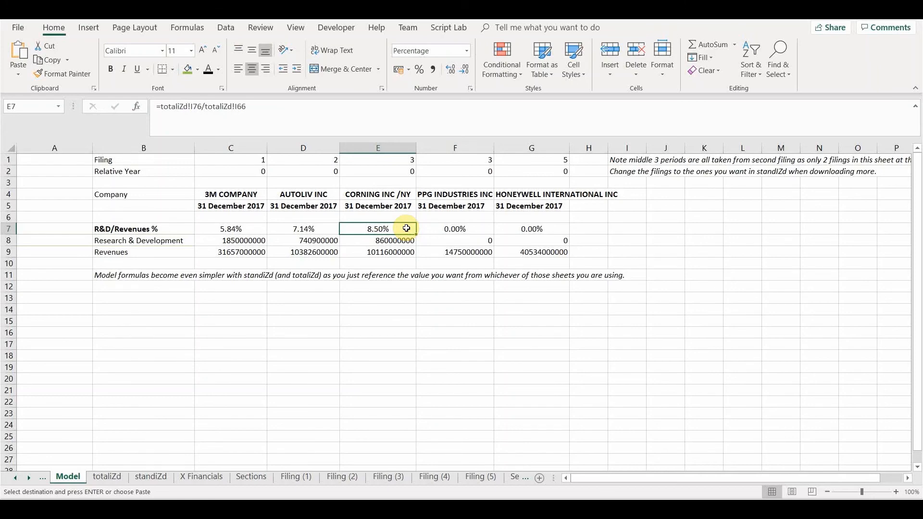
Examine the income statement rows on totaliZd alongside the tag list on X Financials and the standiZd sheet.
{"action": "left_click", "coordinate": [107, 478]}
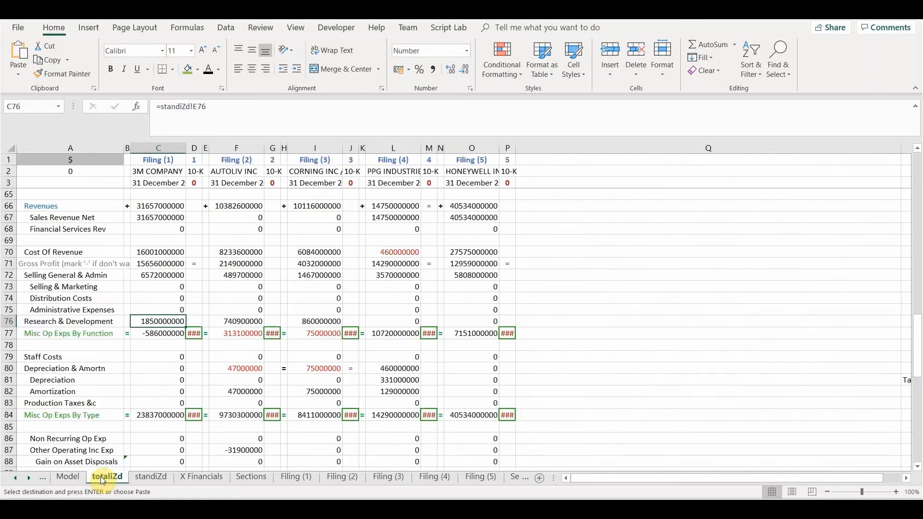
{"action": "scroll", "coordinate": [222, 317], "scroll_direction": "down", "scroll_amount": 3}
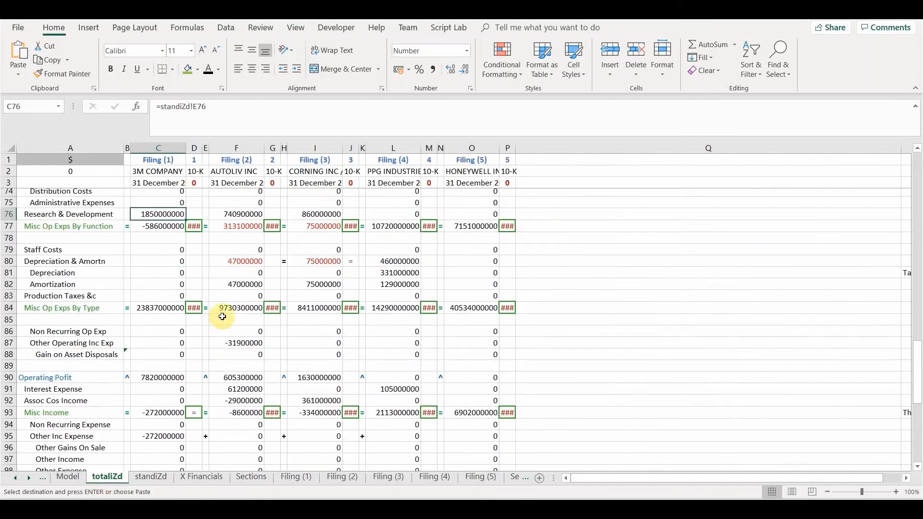
{"action": "scroll", "coordinate": [222, 317], "scroll_direction": "up", "scroll_amount": 3}
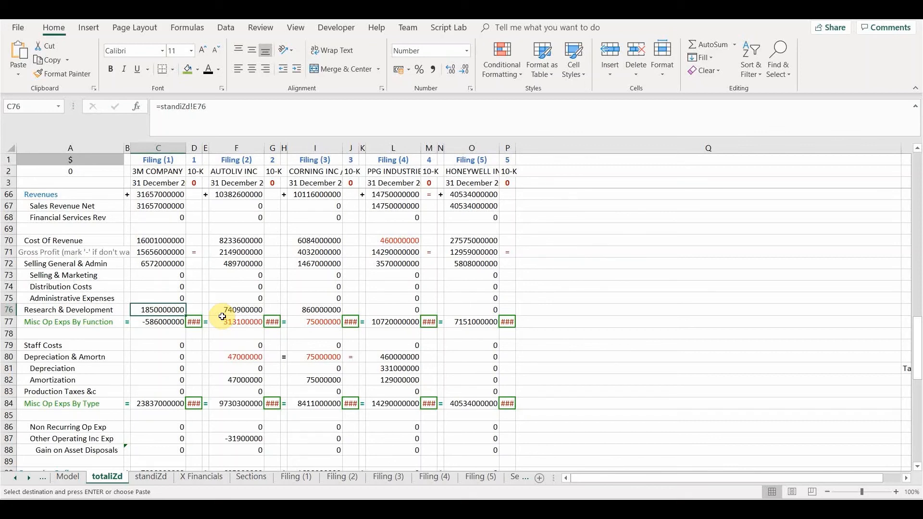
{"action": "left_click", "coordinate": [199, 482]}
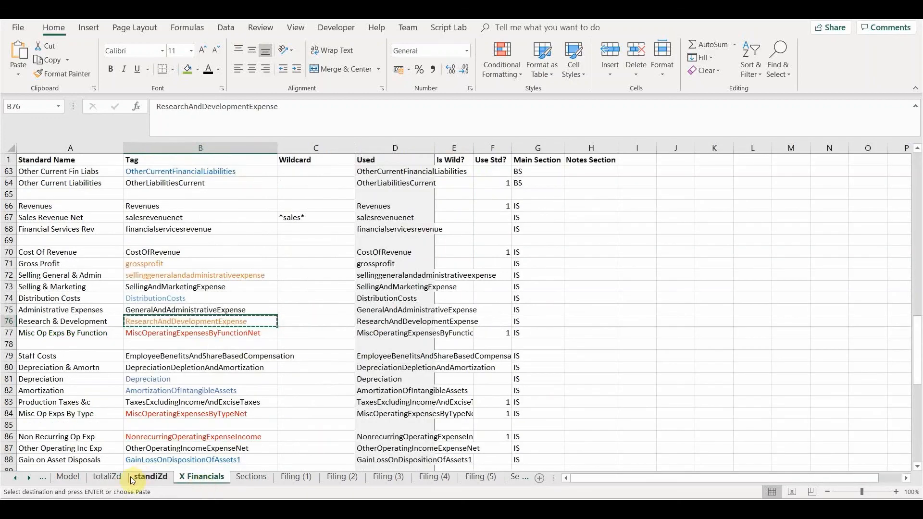
{"action": "left_click", "coordinate": [114, 480]}
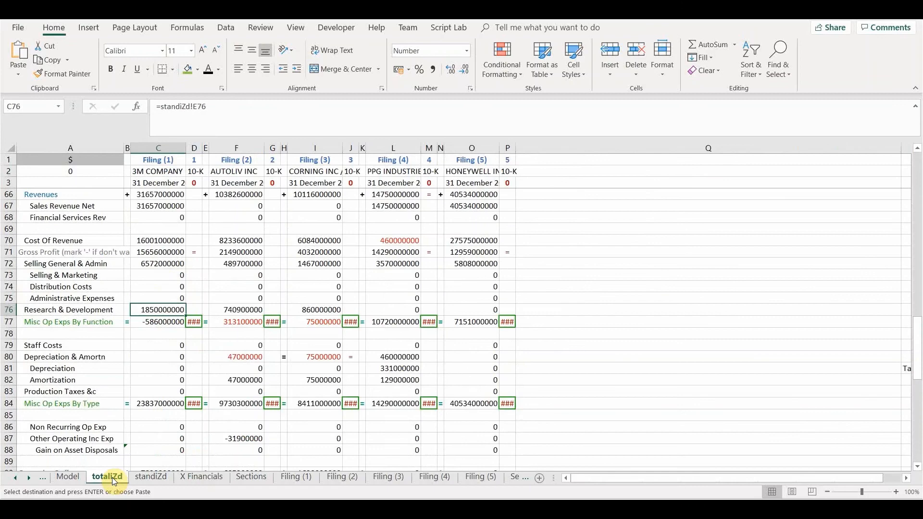
{"action": "left_click", "coordinate": [143, 477]}
{"action": "left_click", "coordinate": [103, 477]}
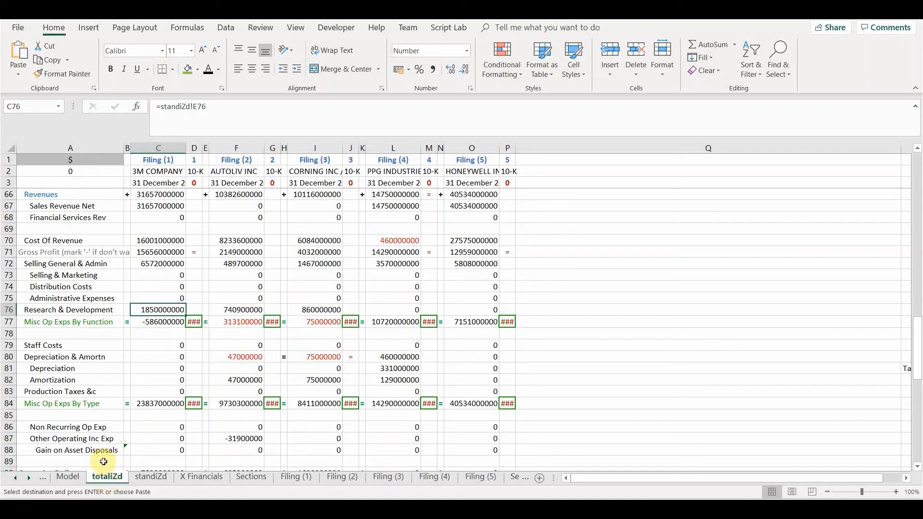
Check Autoliv's Research & Development cell on totaliZd and the User Tag column on Filing (1), and return to the Model sheet.
{"action": "left_click", "coordinate": [245, 311]}
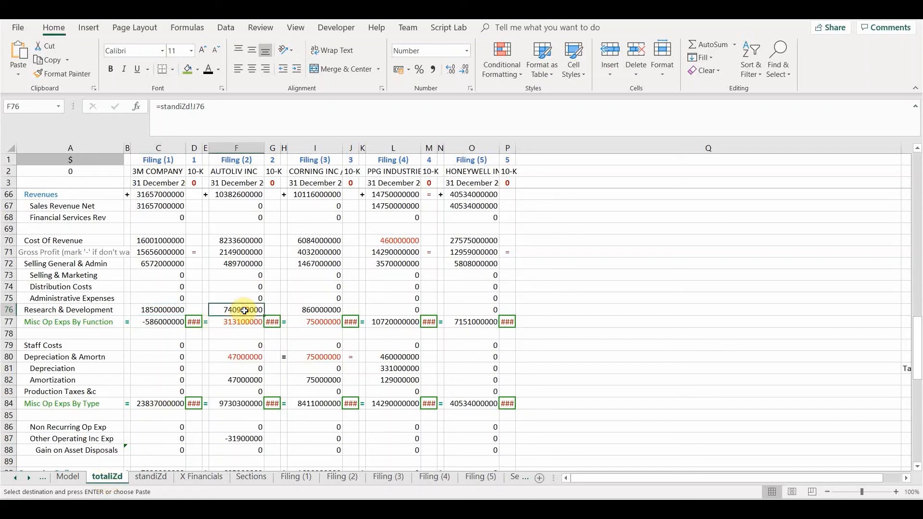
{"action": "left_click", "coordinate": [296, 477]}
{"action": "left_click", "coordinate": [64, 354]}
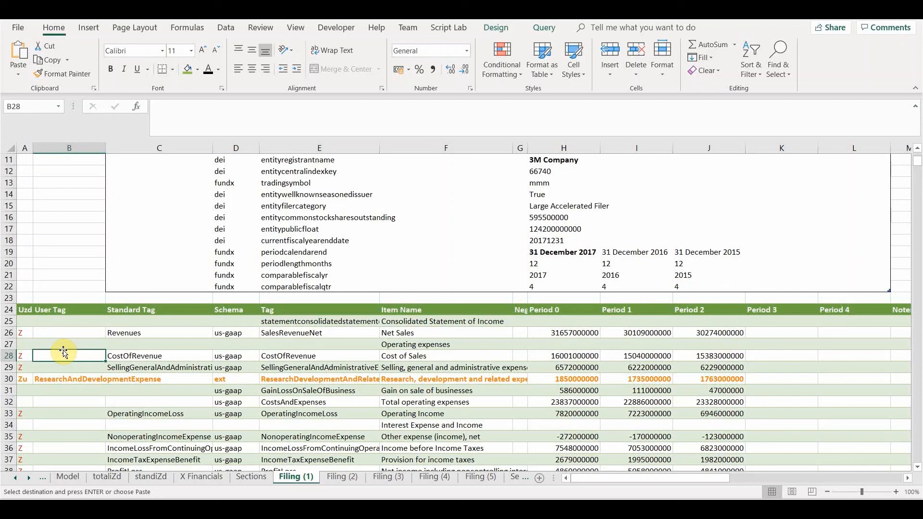
{"action": "left_click", "coordinate": [107, 477]}
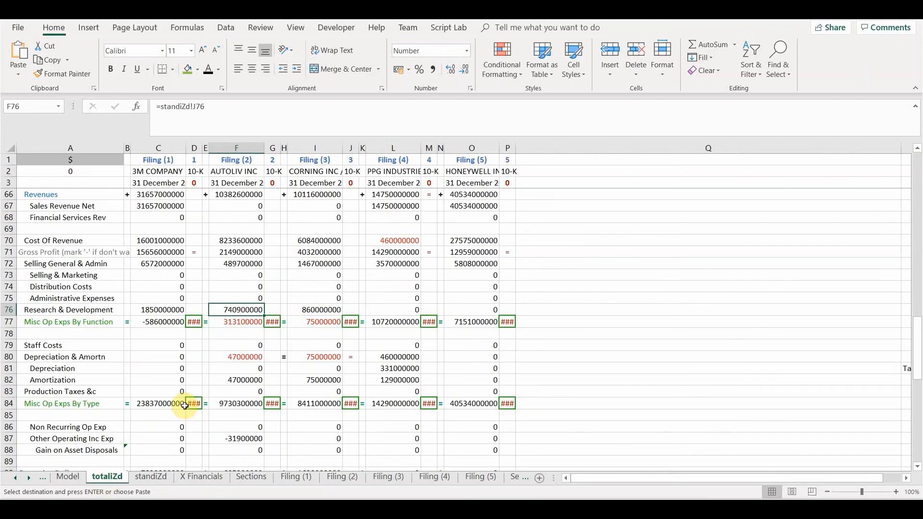
{"action": "left_click", "coordinate": [67, 478]}
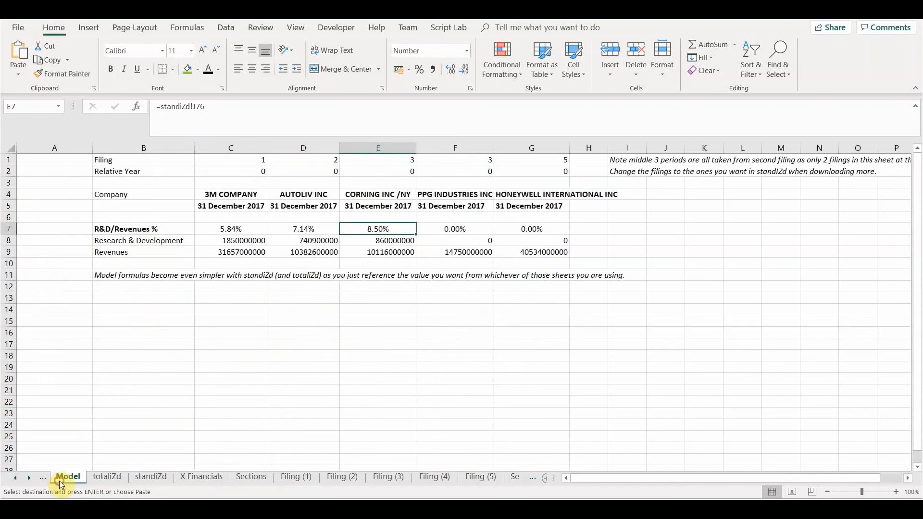